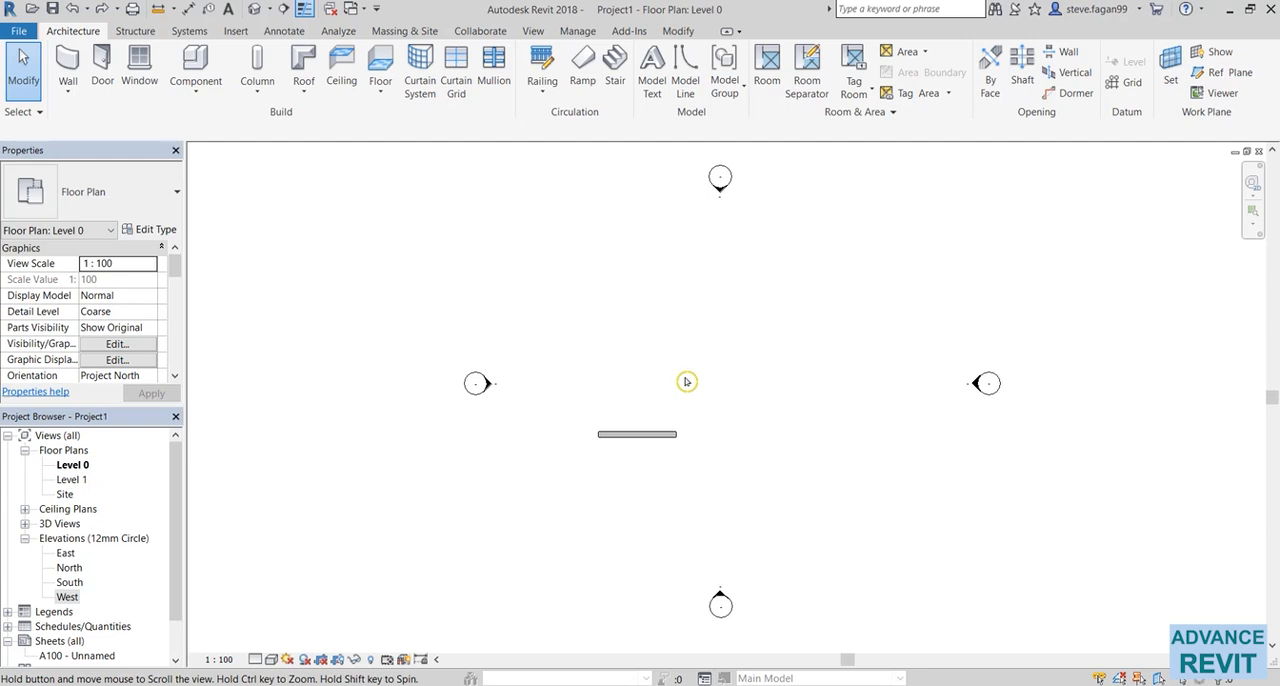
# Pan and zoom around the Level 0 floor plan to examine the wall between the elevation markers
pyautogui.moveTo(686, 381); pyautogui.dragTo(623, 375, button='middle')
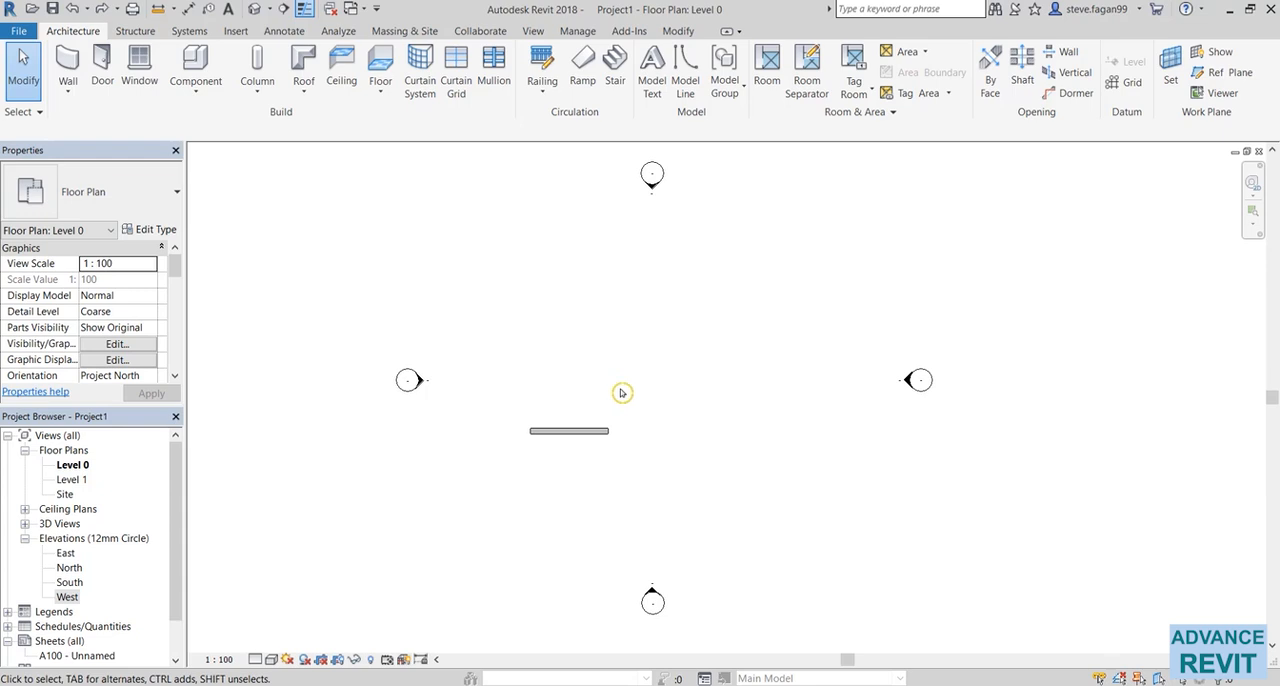
pyautogui.scroll(4, 618, 406)
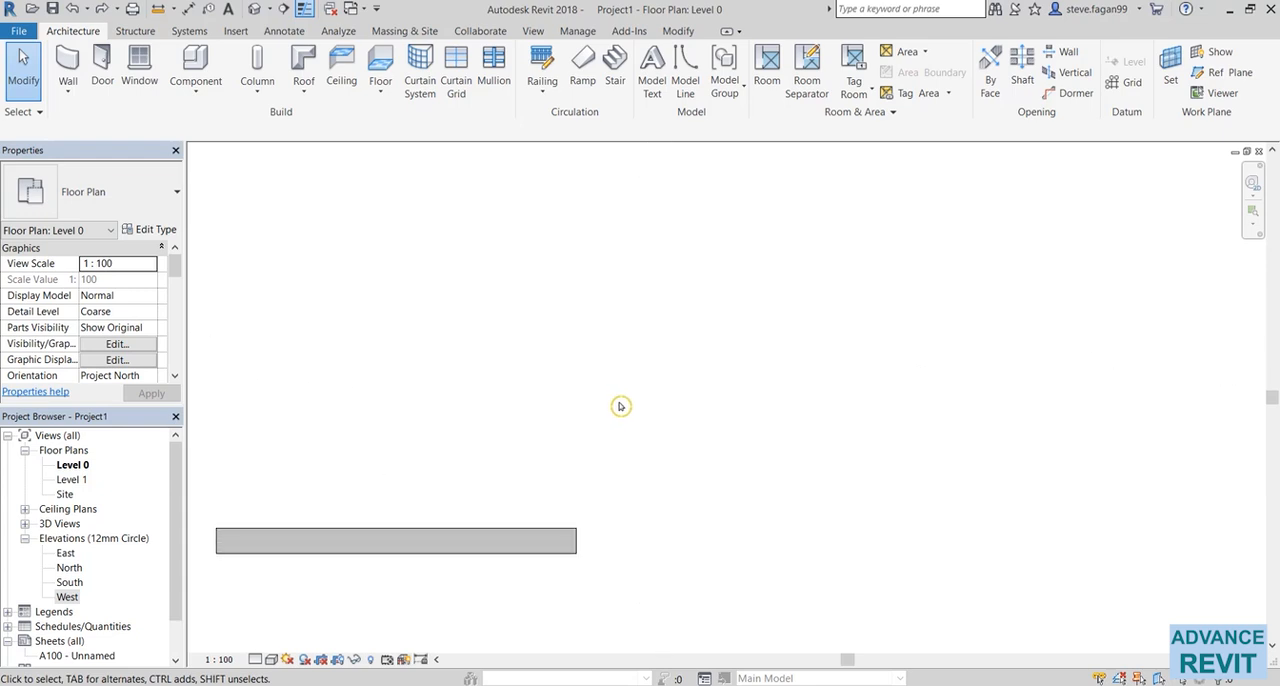
pyautogui.scroll(-5, 619, 406)
pyautogui.scroll(4, 619, 406)
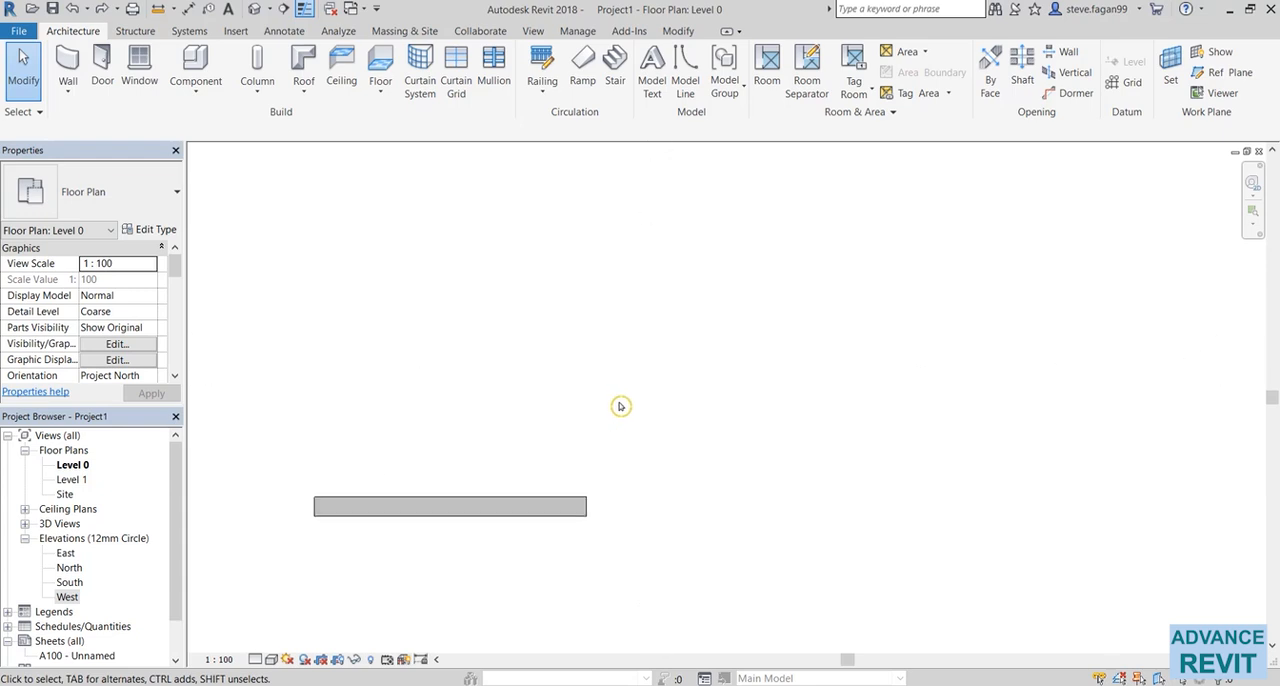
pyautogui.scroll(-4, 619, 406)
pyautogui.scroll(1, 619, 406)
pyautogui.scroll(4, 619, 406)
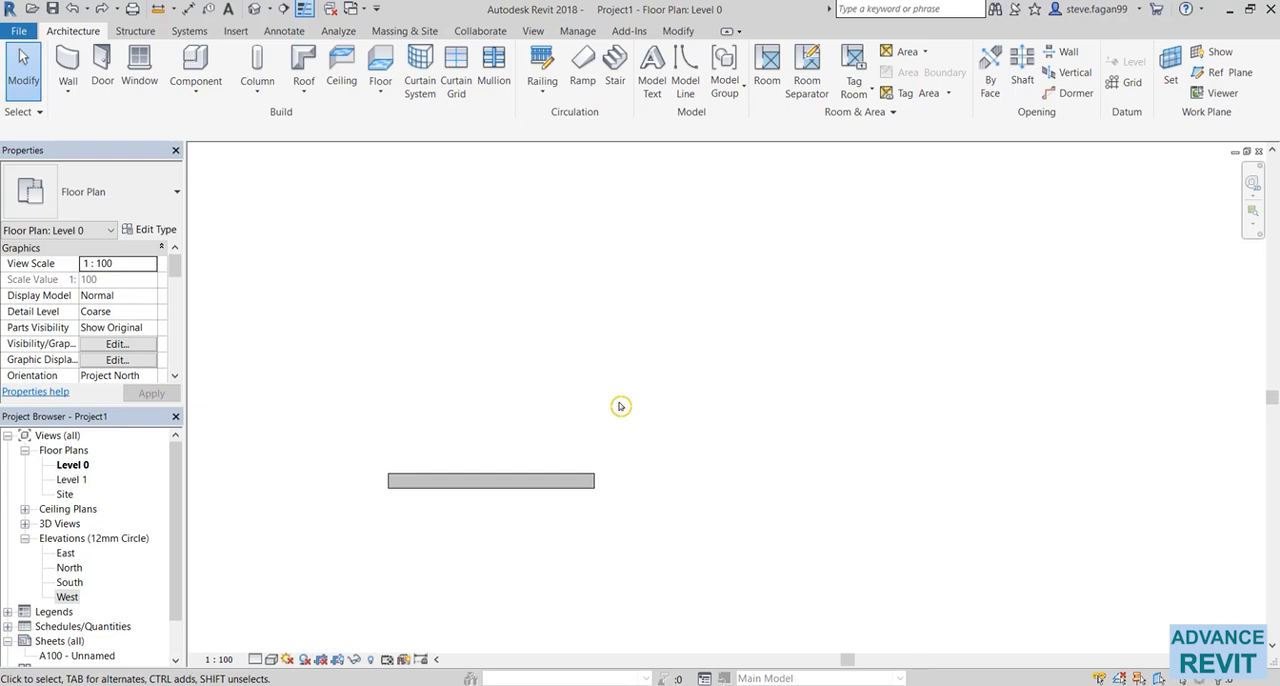
pyautogui.scroll(-6, 680, 414)
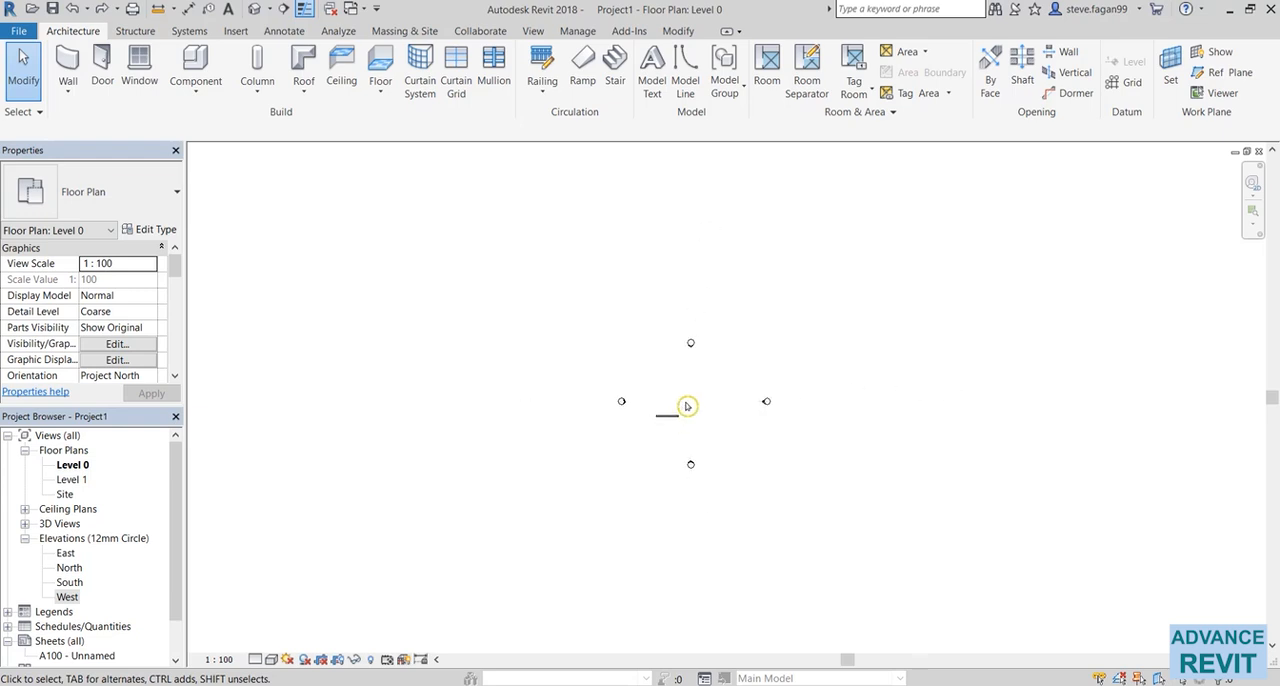
pyautogui.scroll(3, 687, 406)
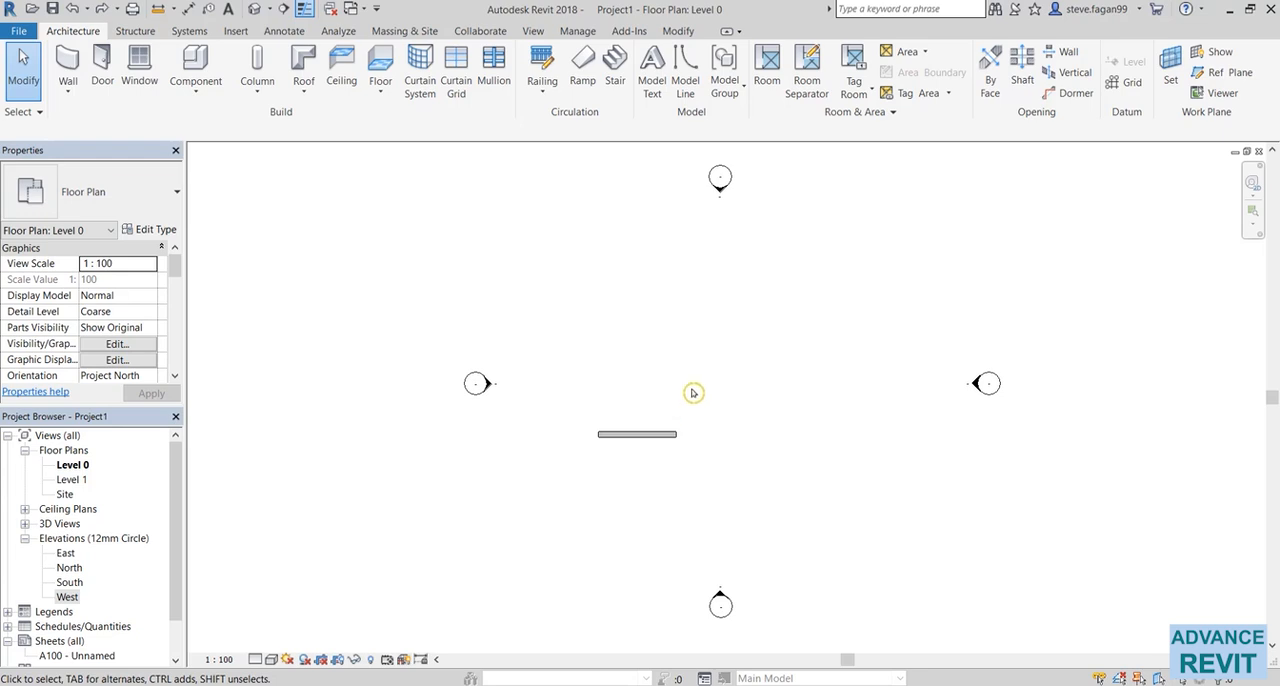
# Open the default 3D view and examine the brick wall close up and from farther away
pyautogui.click(258, 8)
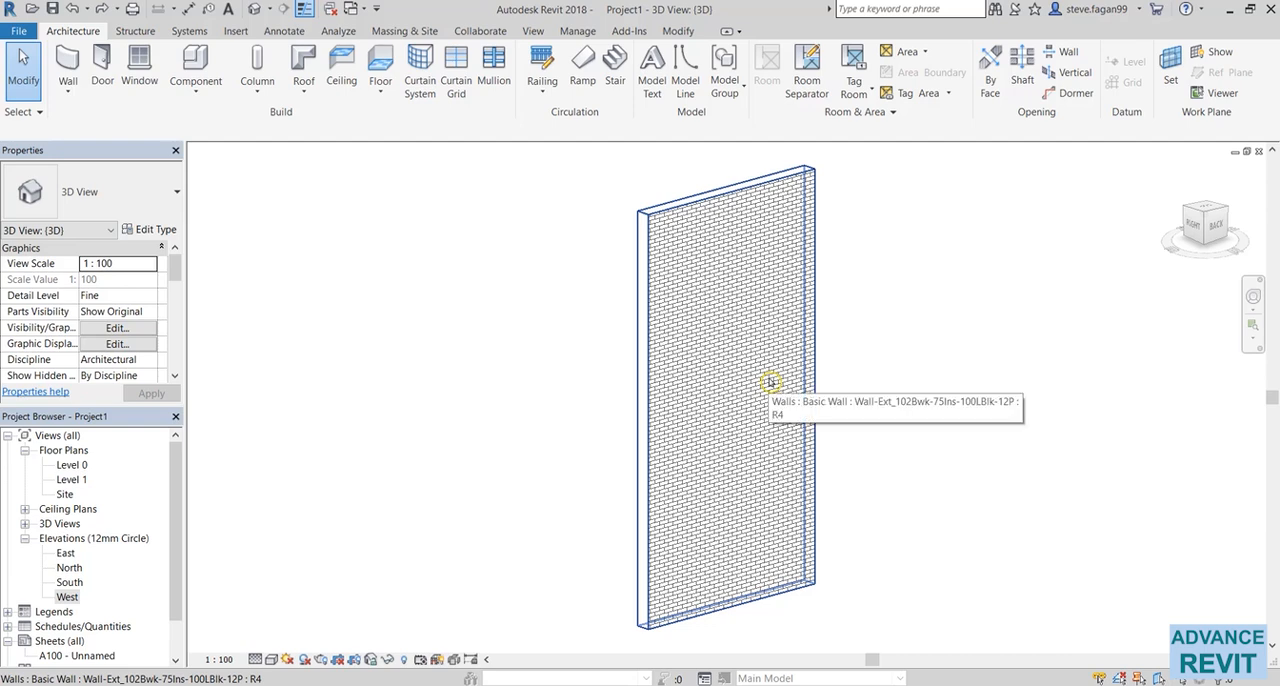
pyautogui.moveTo(770, 382)
pyautogui.mouseDown(button='middle')
pyautogui.moveTo(411, 389)
pyautogui.moveTo(1046, 374)
pyautogui.moveTo(589, 366)
pyautogui.mouseUp(button='middle')
pyautogui.scroll(-3, 611, 365)
pyautogui.scroll(5, 613, 366)
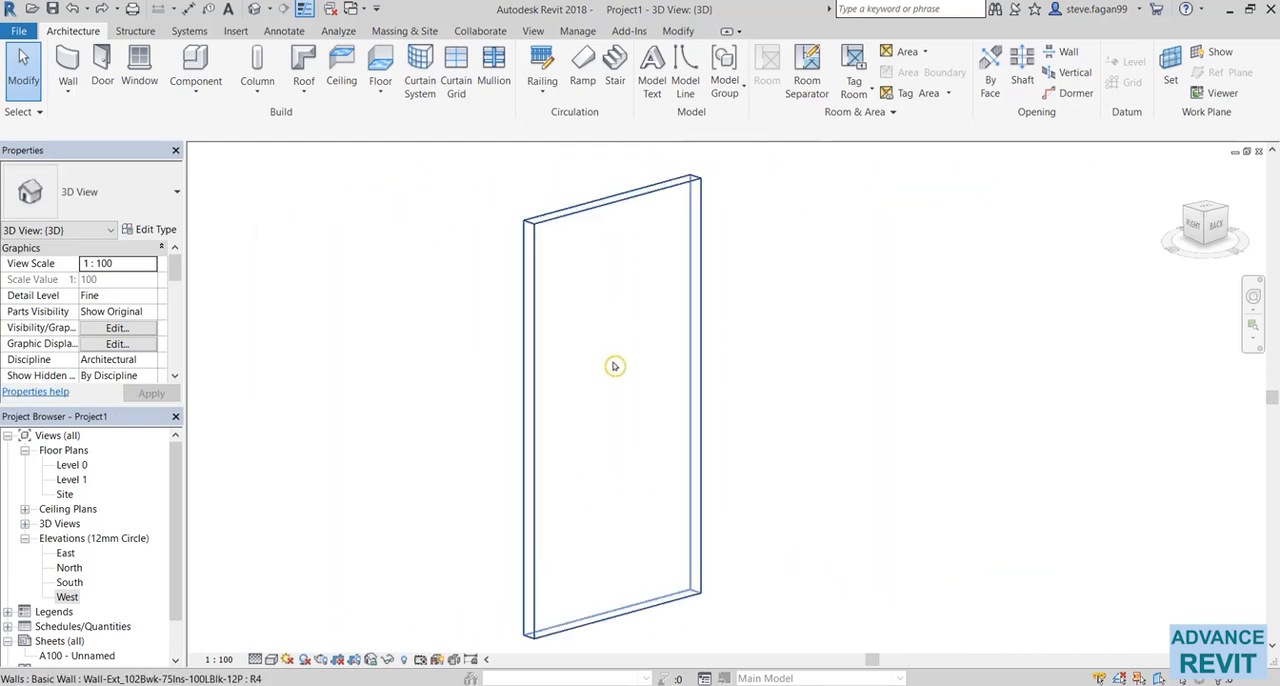
pyautogui.scroll(-5, 614, 366)
pyautogui.scroll(5, 615, 367)
pyautogui.scroll(-4, 616, 367)
pyautogui.scroll(5, 615, 367)
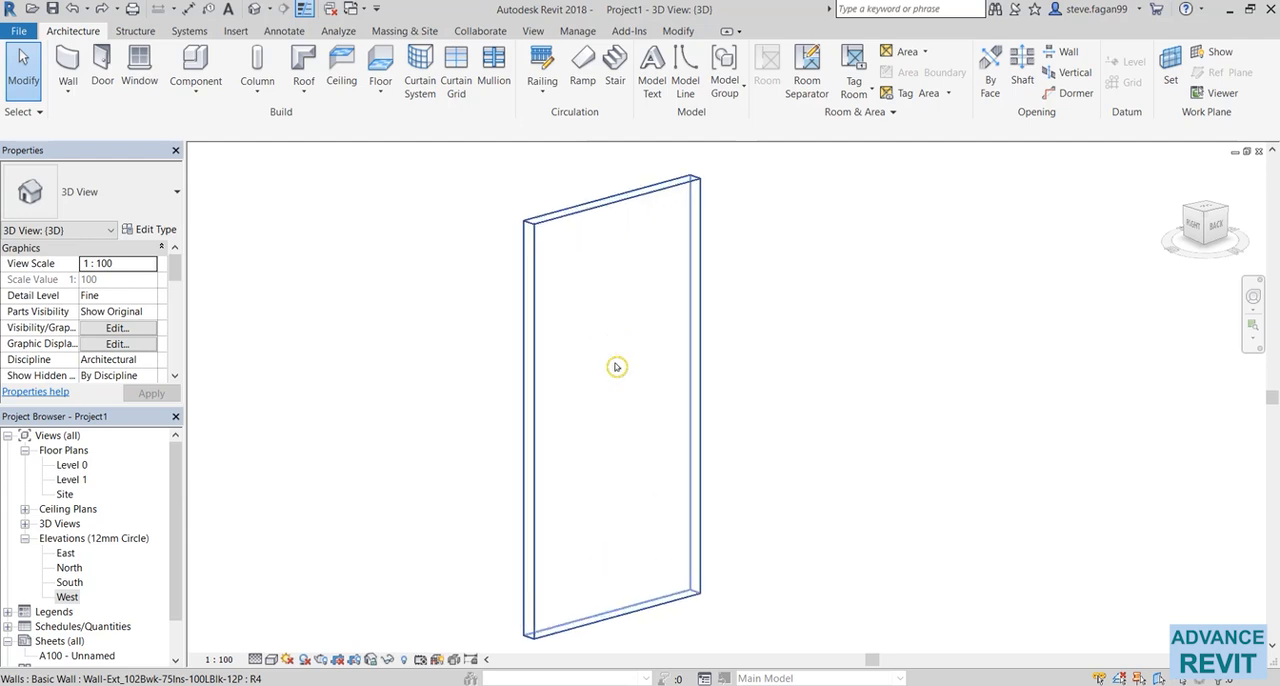
pyautogui.scroll(-5, 615, 367)
pyautogui.scroll(5, 615, 367)
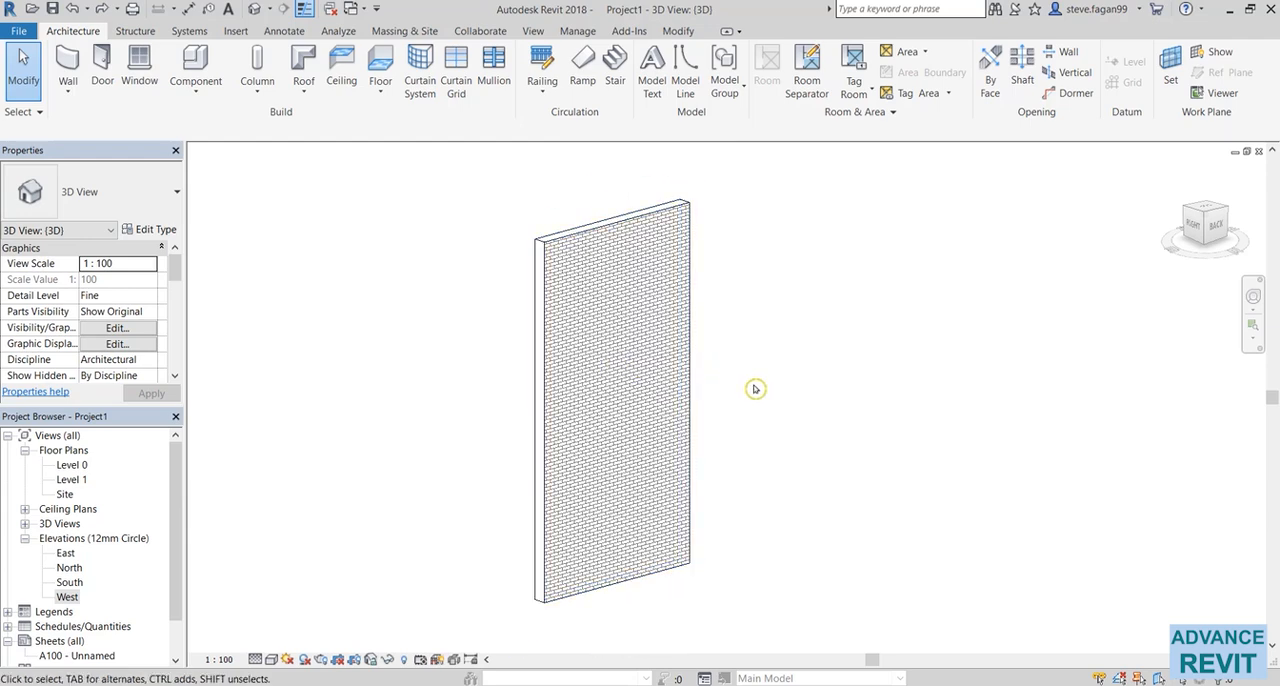
# Orbit around the wall in 3D to examine its brick face and ends from different angles
pyautogui.moveTo(745, 358)
pyautogui.keyDown('shift'); pyautogui.mouseDown(button='middle')
pyautogui.moveTo(469, 437)
pyautogui.moveTo(457, 457)
pyautogui.moveTo(695, 639)
pyautogui.moveTo(974, 480)
pyautogui.moveTo(826, 257)
pyautogui.moveTo(457, 311)
pyautogui.moveTo(367, 559)
pyautogui.moveTo(726, 609)
pyautogui.moveTo(889, 420)
pyautogui.moveTo(871, 277)
pyautogui.moveTo(706, 343)
pyautogui.moveTo(749, 423)
pyautogui.moveTo(549, 414)
pyautogui.moveTo(609, 380)
pyautogui.moveTo(668, 440)
pyautogui.moveTo(800, 363)
pyautogui.moveTo(660, 471)
pyautogui.moveTo(610, 425)
pyautogui.mouseUp(button='middle'); pyautogui.keyUp('shift')
pyautogui.click(540, 328)
pyautogui.keyDown('shift'); pyautogui.moveTo(540, 328); pyautogui.dragTo(515, 420, button='middle'); pyautogui.keyUp('shift')
pyautogui.click(649, 407)
pyautogui.middleClick(649, 407)
pyautogui.middleClick(649, 407)
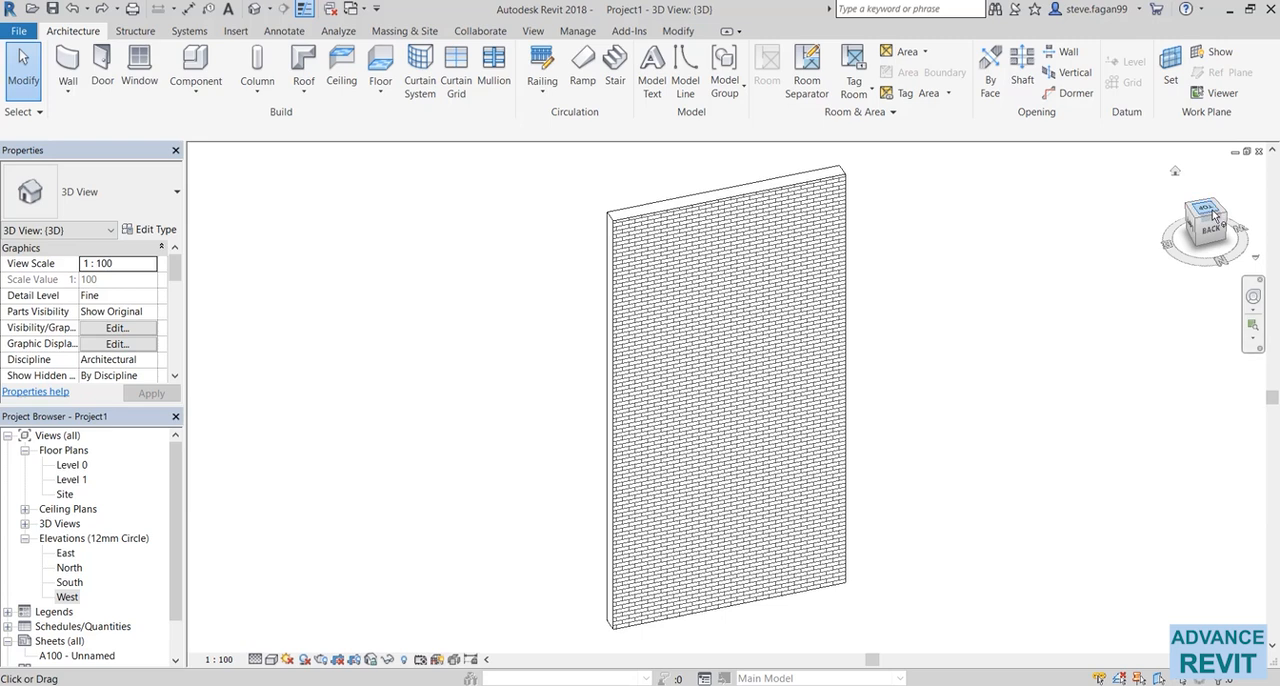
# Examine the wall from the ViewCube's top, front and angled orientations, finishing with the brick back face in view
pyautogui.click(1213, 213)
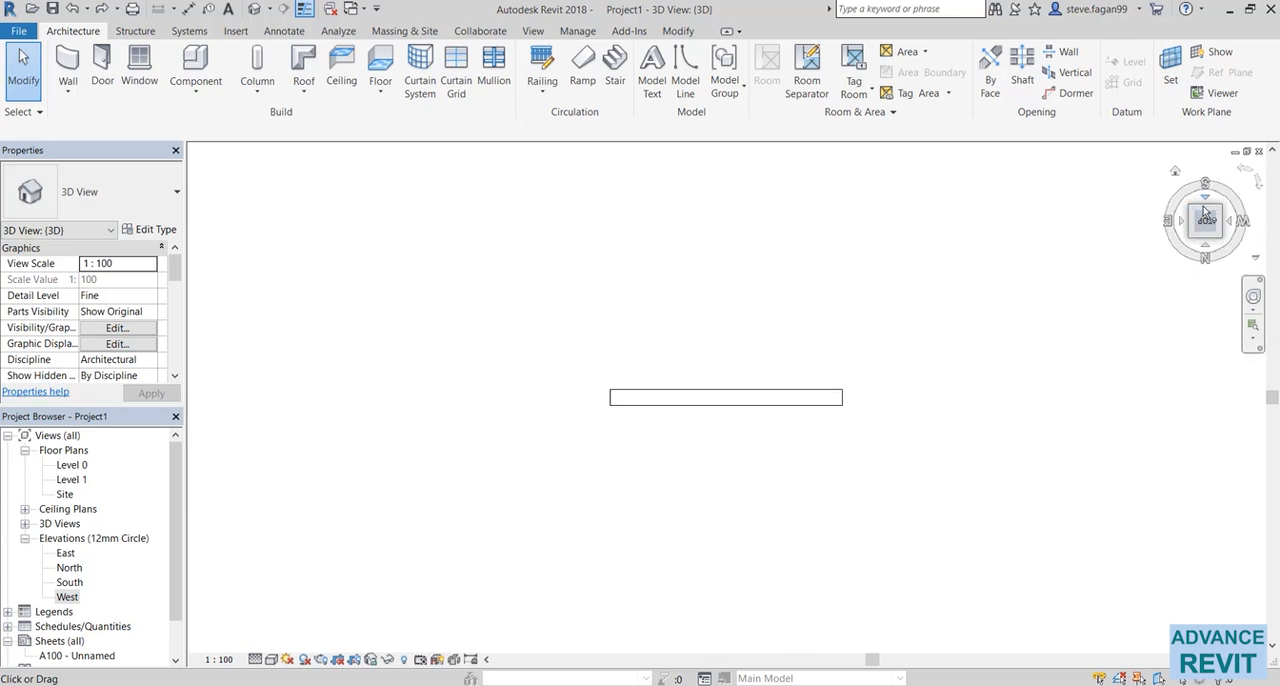
pyautogui.click(1206, 244)
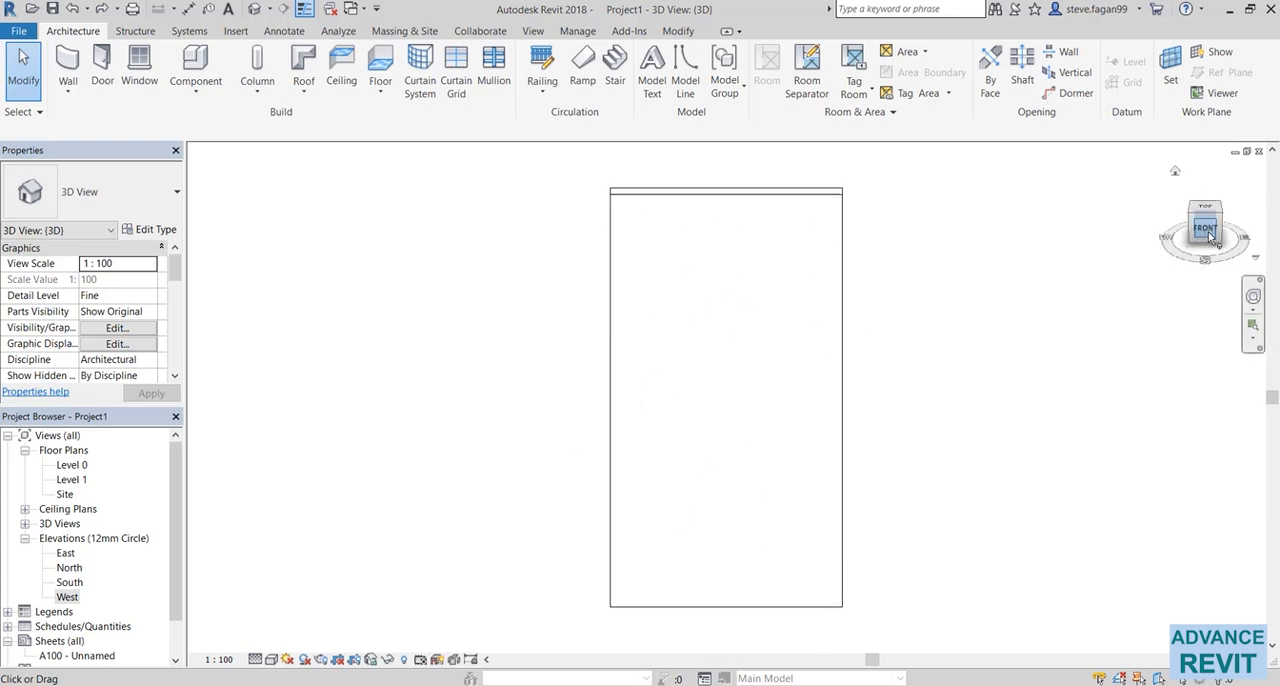
pyautogui.click(1208, 213)
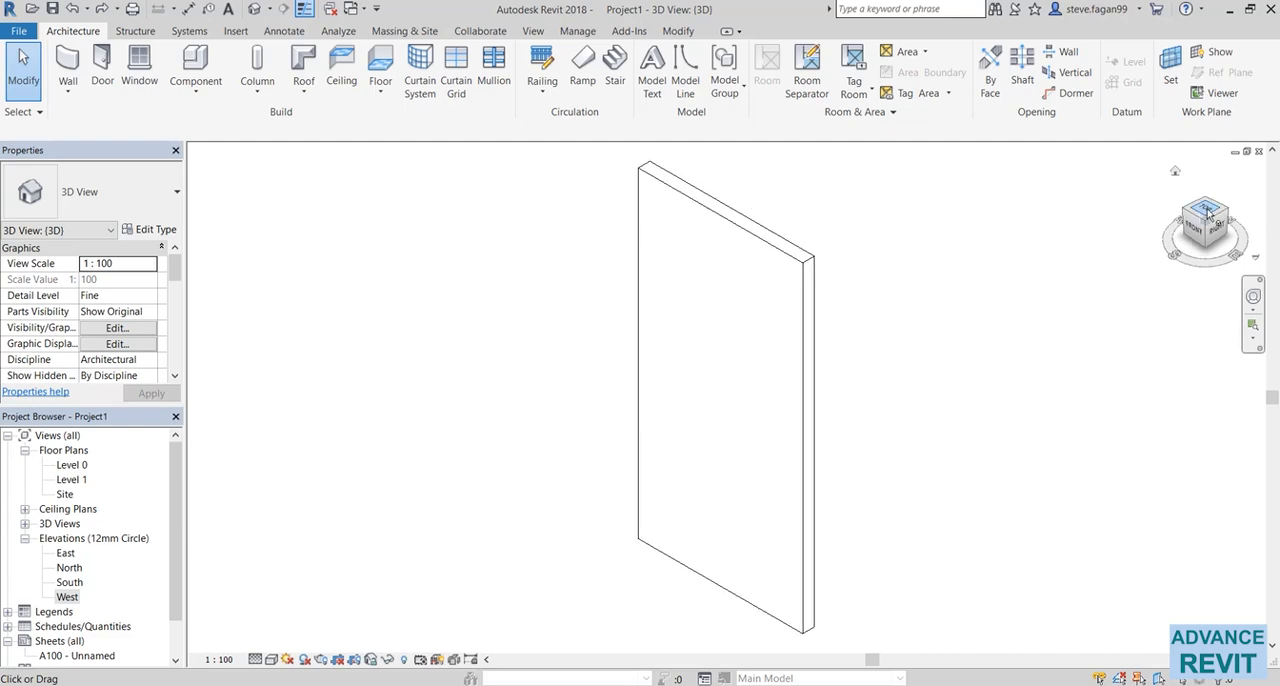
pyautogui.click(1207, 211)
pyautogui.click(1220, 230)
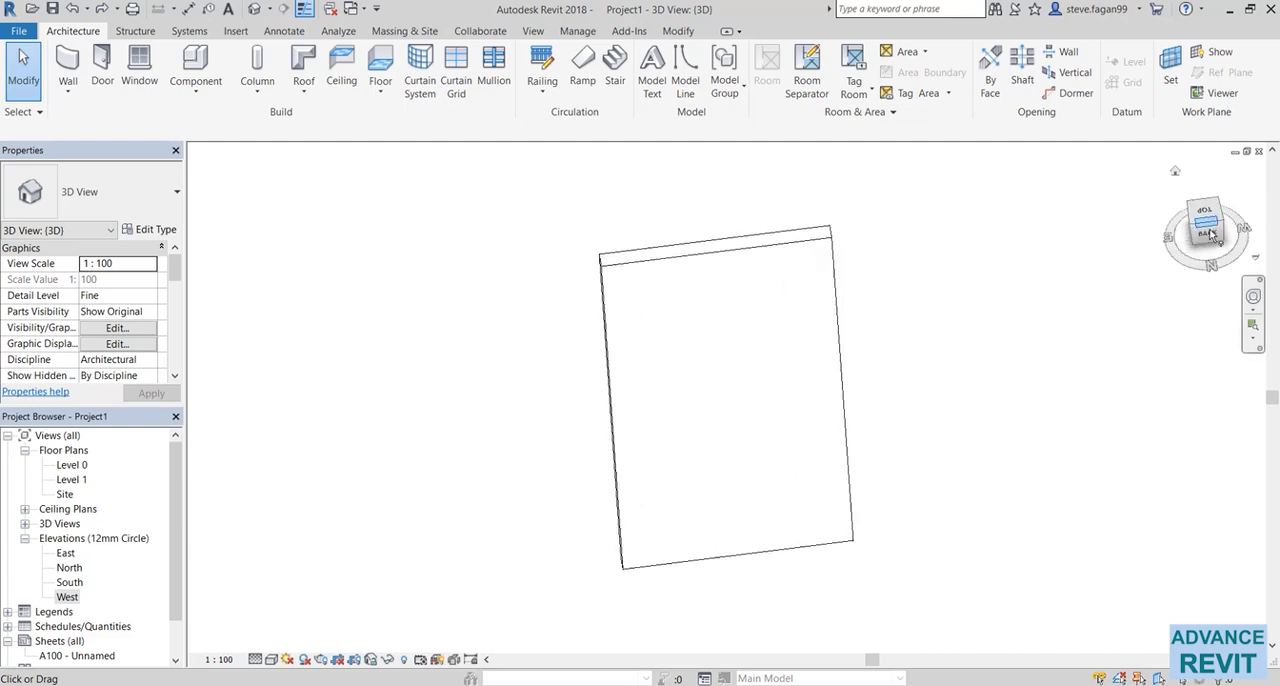
pyautogui.moveTo(1170, 250)
pyautogui.mouseDown()
pyautogui.moveTo(1236, 272)
pyautogui.moveTo(1257, 247)
pyautogui.moveTo(1185, 258)
pyautogui.moveTo(1203, 264)
pyautogui.moveTo(1160, 290)
pyautogui.mouseUp()
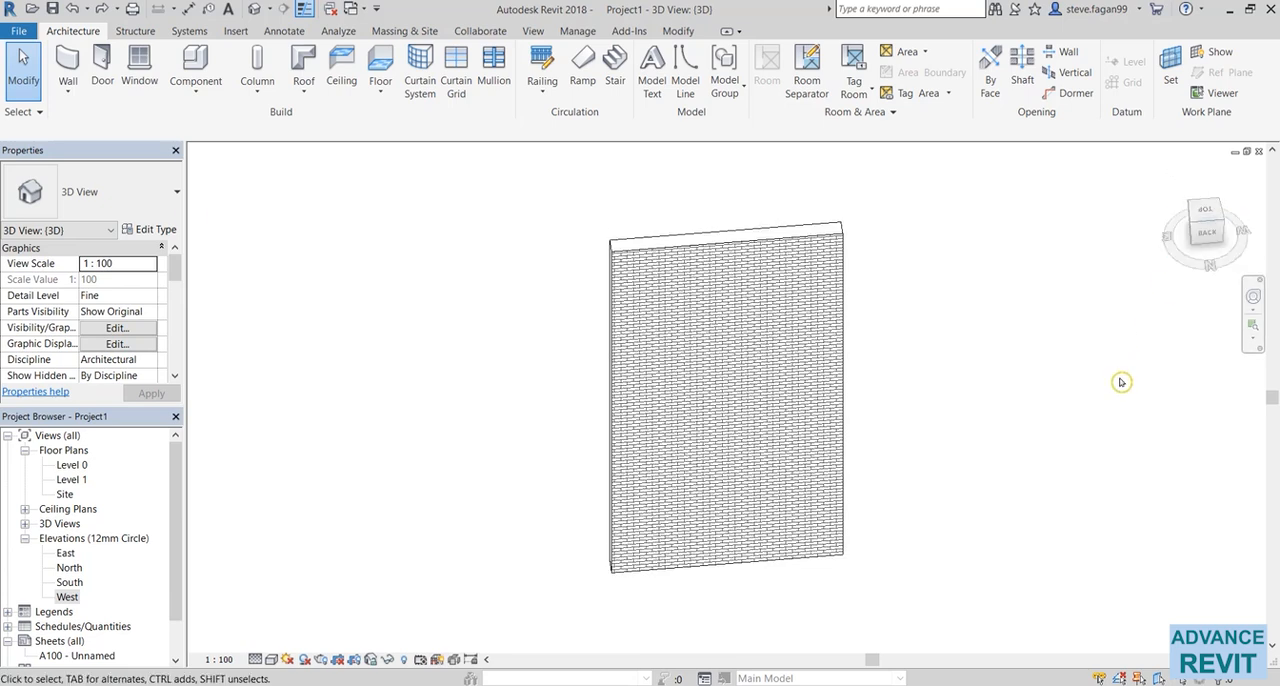
# Open the Level 0 floor plan and copy the wall once, placing the copy above and to the right of the original
pyautogui.doubleClick(71, 466)
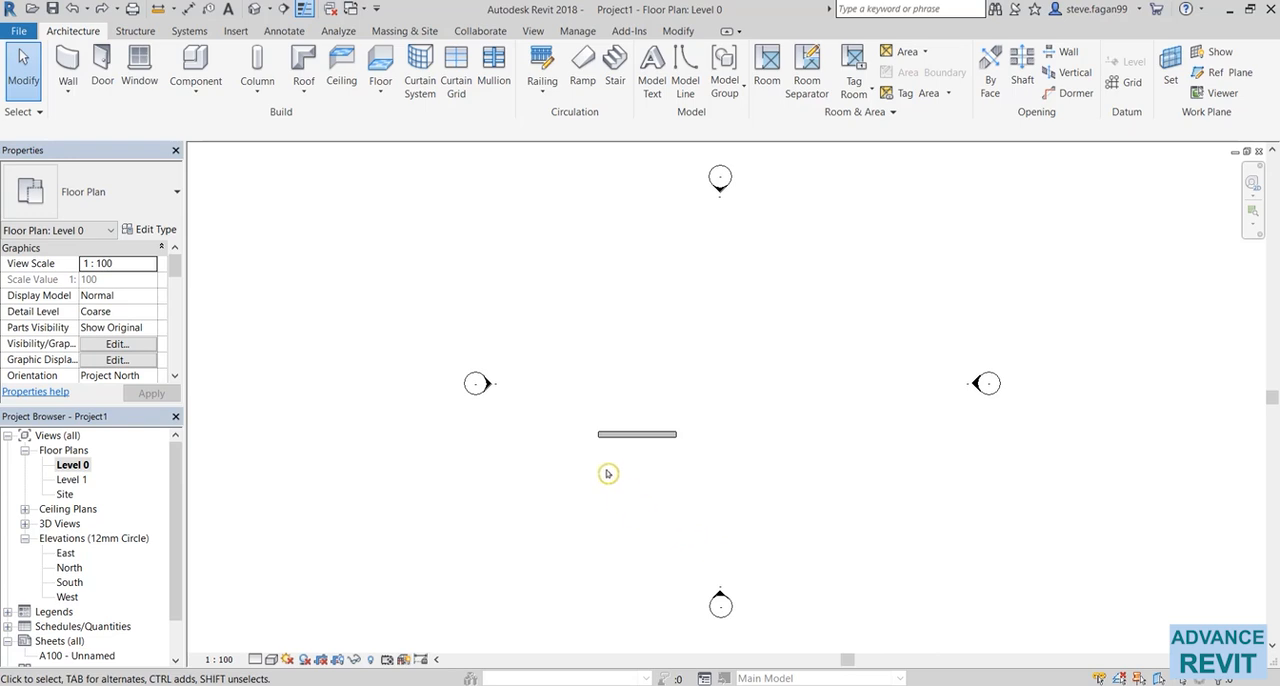
pyautogui.click(646, 436)
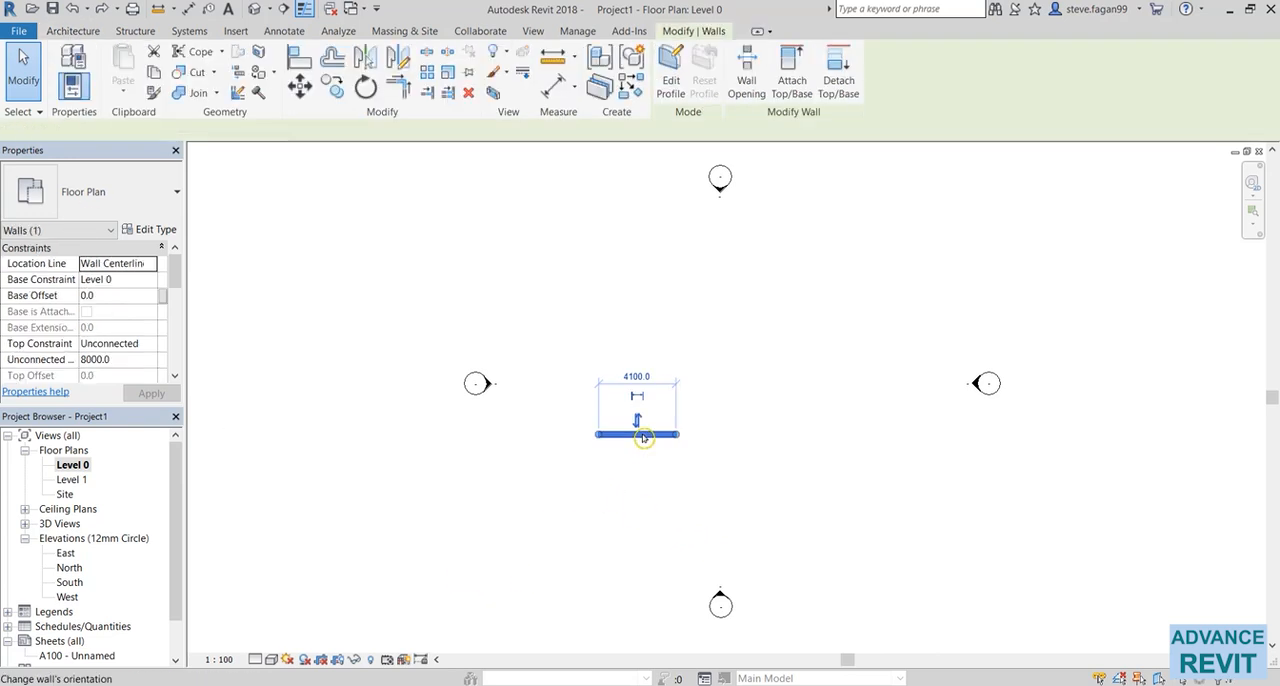
pyautogui.click(332, 87)
pyautogui.click(643, 463)
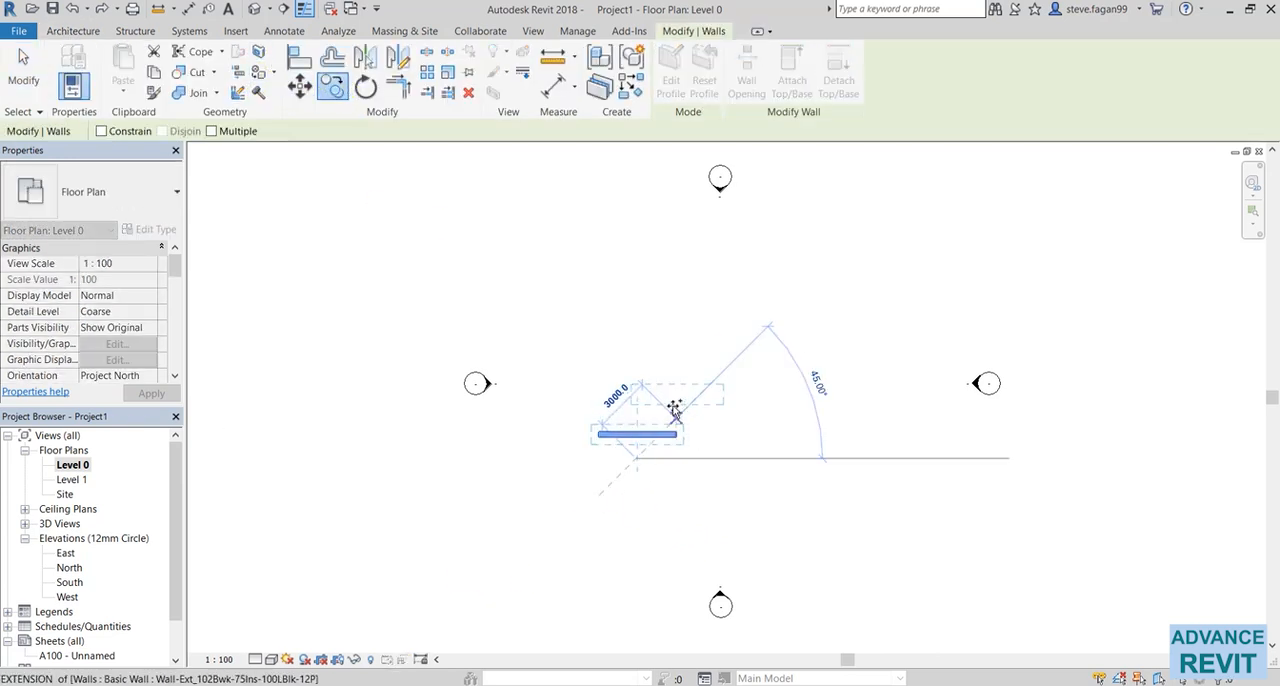
pyautogui.click(680, 407)
# Copy the new wall three times using the Multiple option: beside the original, below it, and near the east elevation marker
pyautogui.click(332, 87)
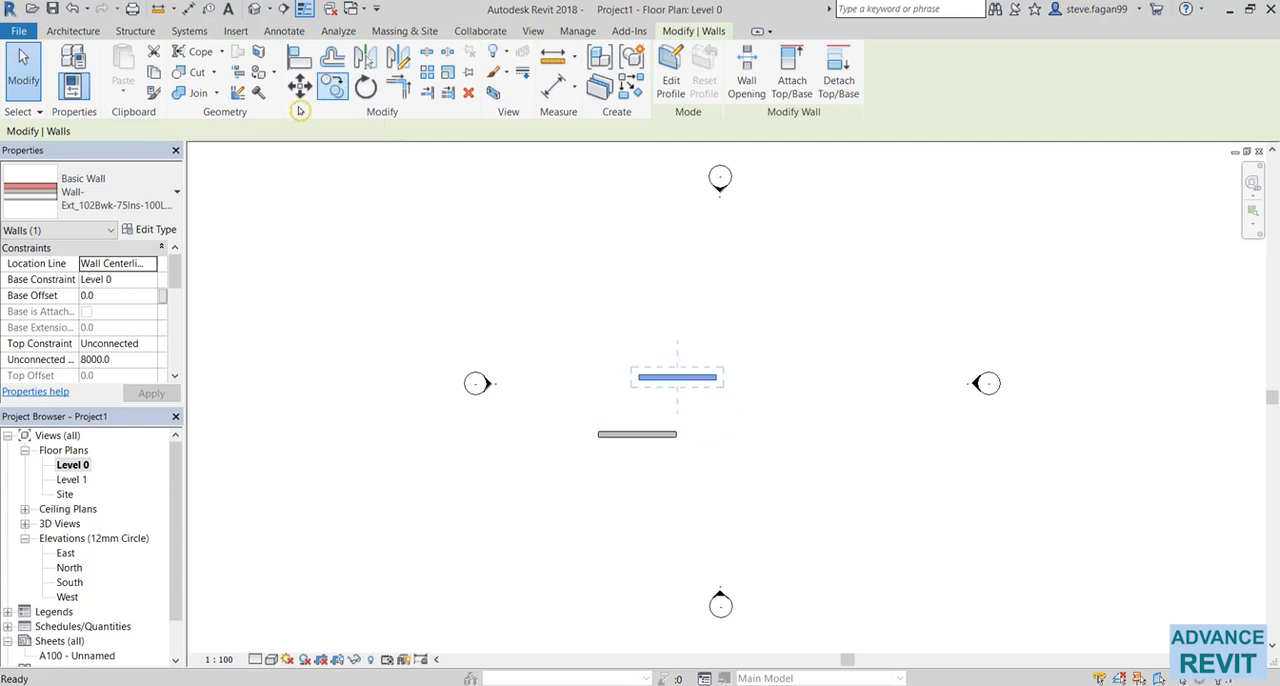
pyautogui.click(225, 131)
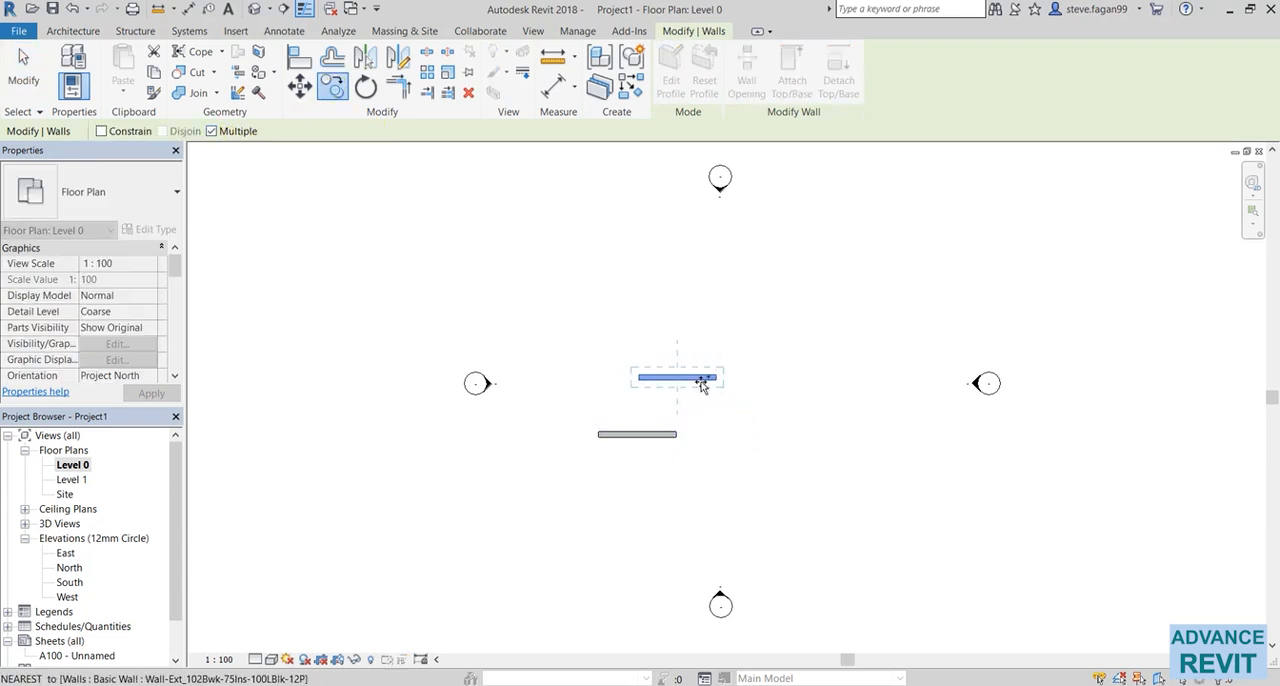
pyautogui.click(703, 380)
pyautogui.click(766, 445)
pyautogui.click(733, 500)
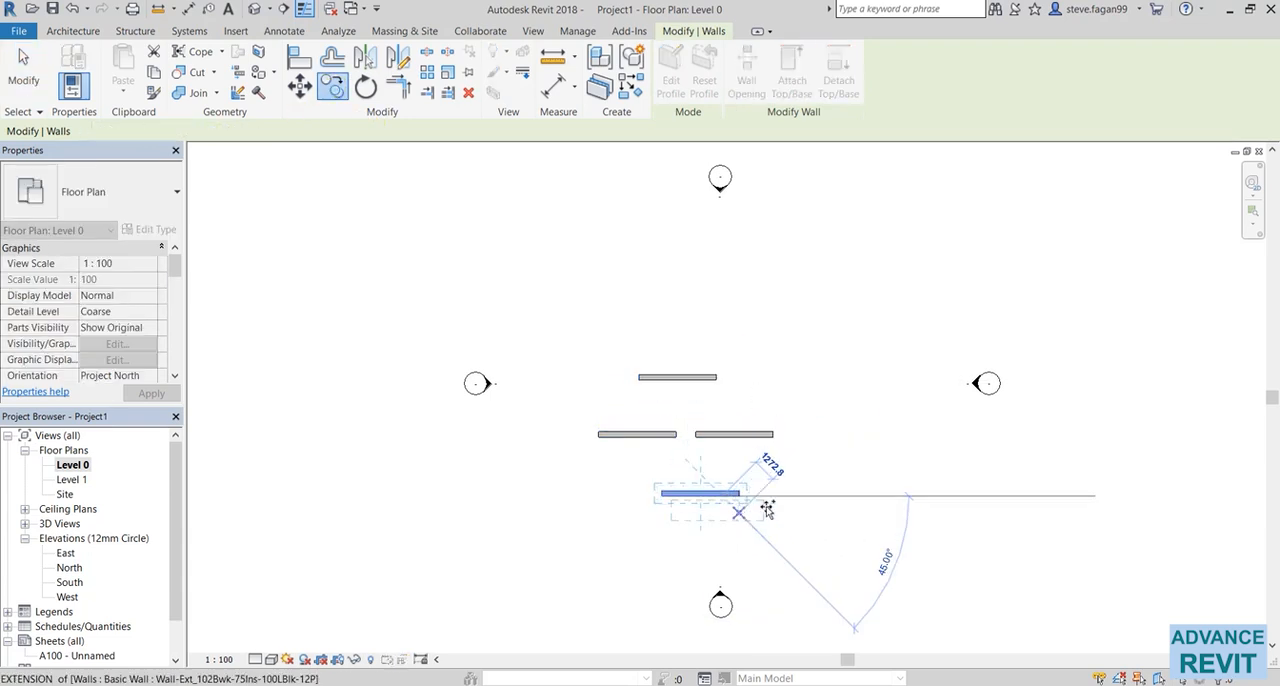
pyautogui.click(872, 391)
pyautogui.press('Escape')
pyautogui.press('Escape')
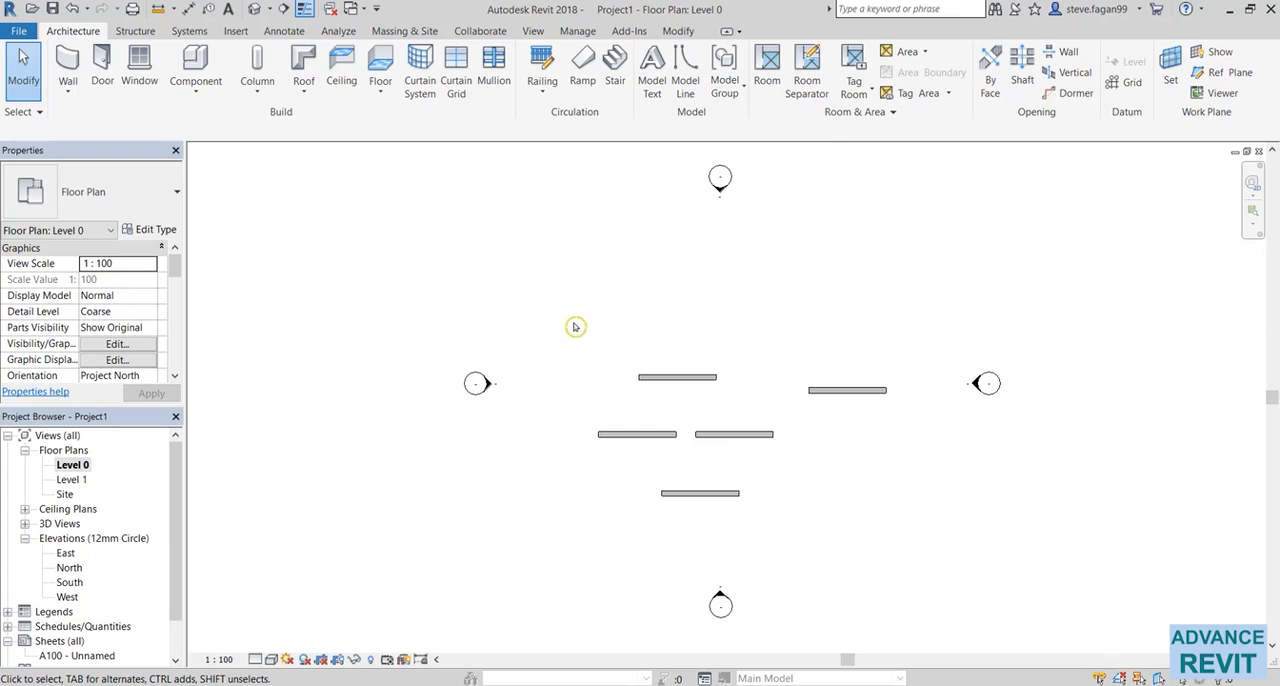
# Select all five walls with a window selection that fully encloses them, and clear the selection
pyautogui.moveTo(570, 321); pyautogui.dragTo(654, 405)
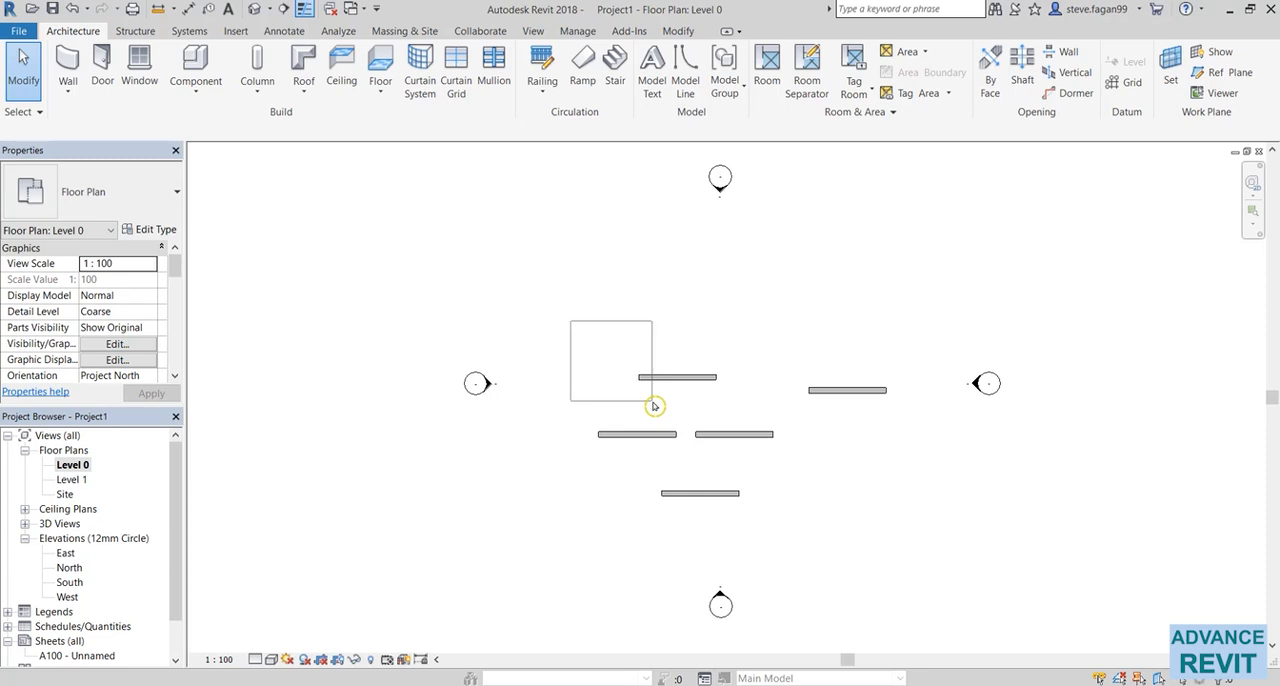
pyautogui.moveTo(654, 405); pyautogui.dragTo(906, 523)
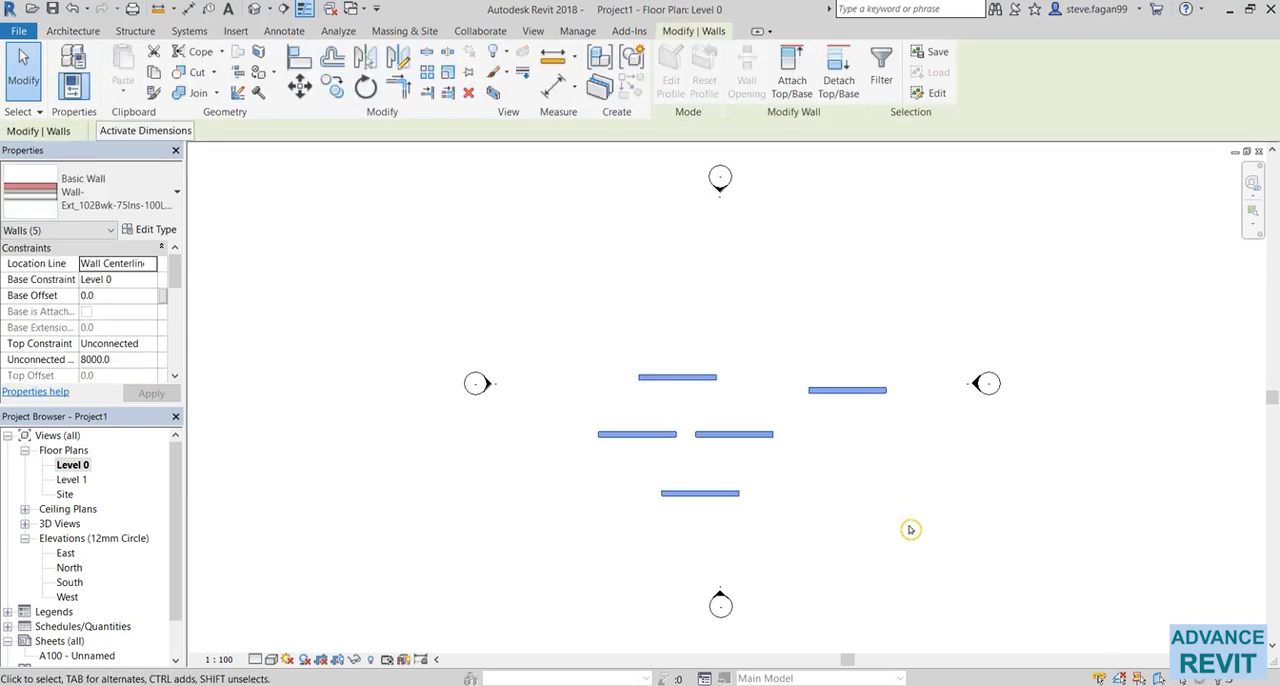
pyautogui.click(910, 530)
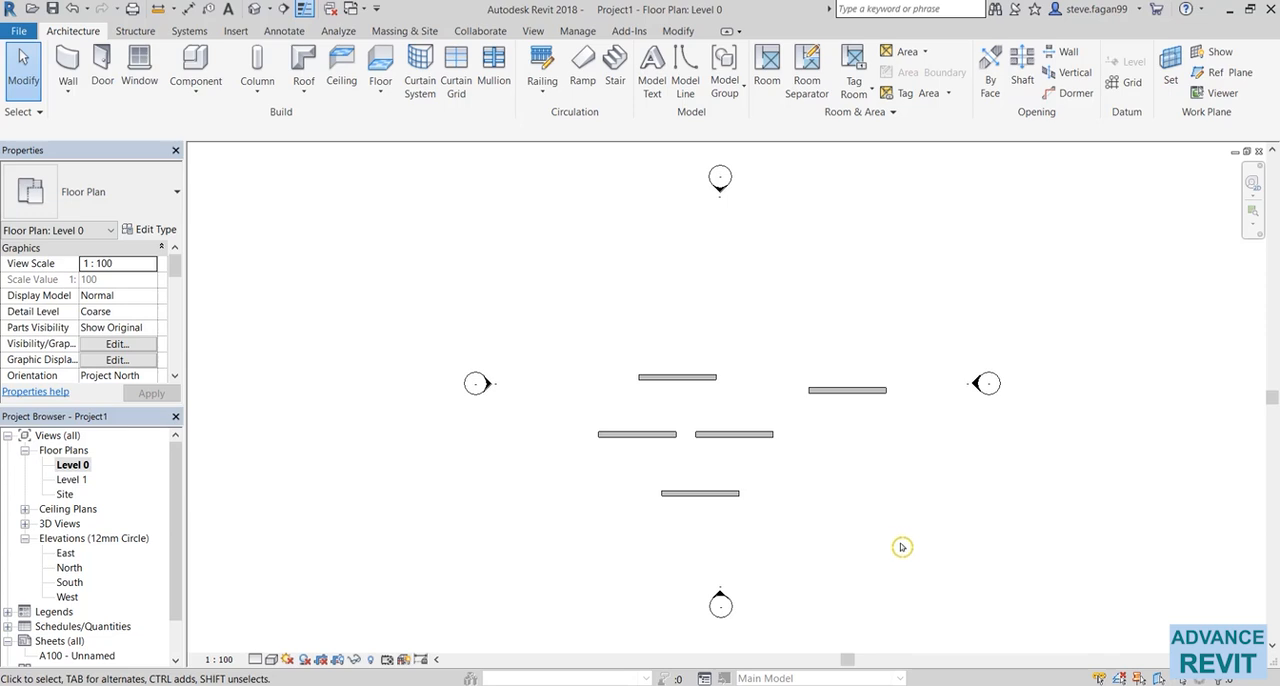
# Select the walls with a crossing selection drawn from their lower right toward the upper left
pyautogui.moveTo(899, 543); pyautogui.dragTo(836, 484)
pyautogui.click(578, 336)
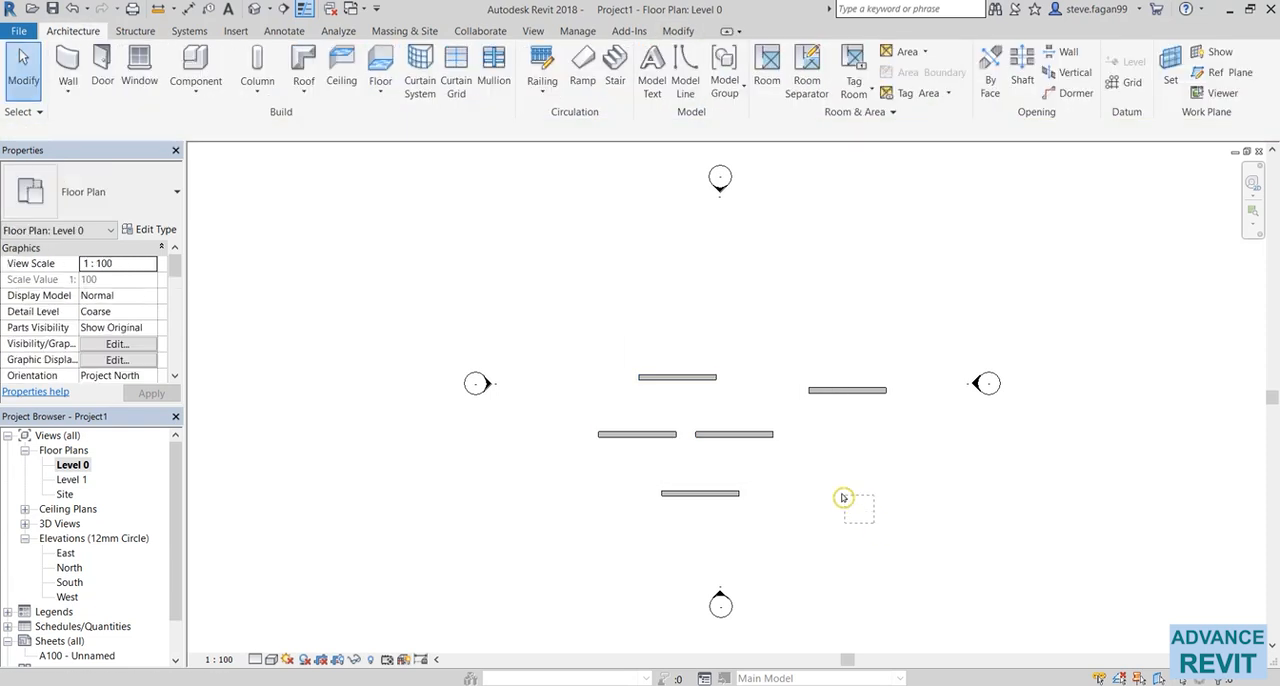